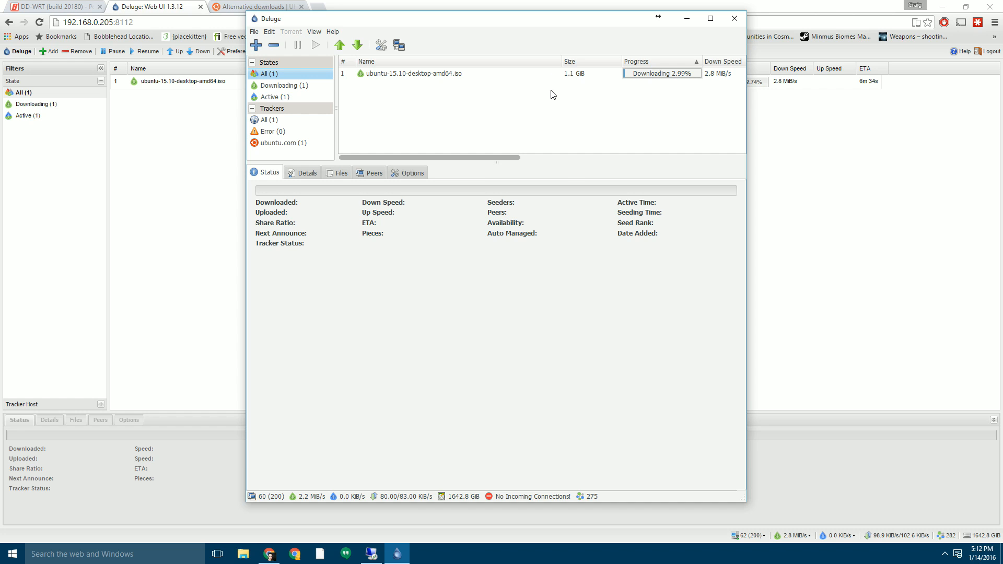
# - Maximize, then minimize, the Deluge desktop client to reveal the Web UI's Ubuntu download at 15%
pyautogui.click(701, 18)
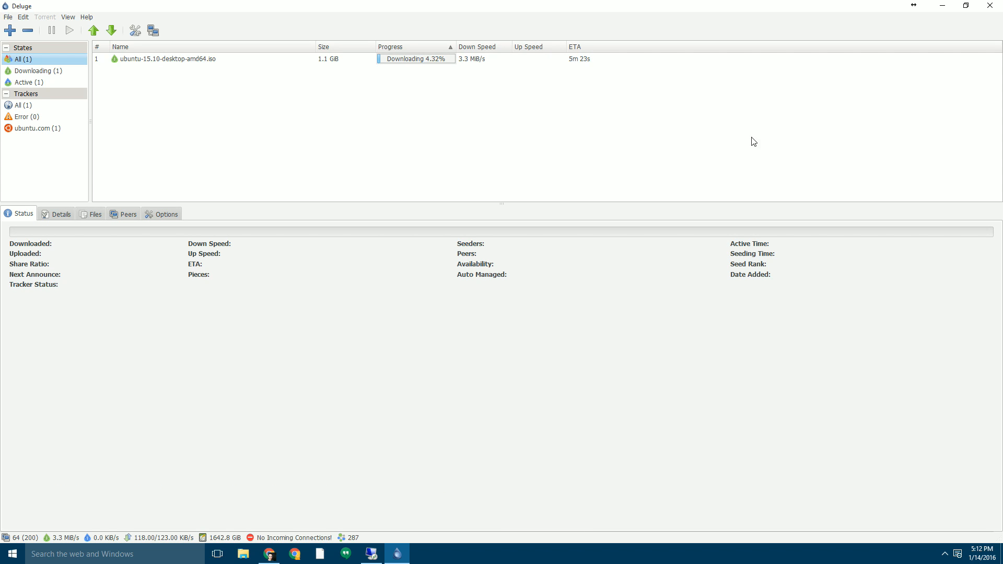
pyautogui.click(946, 7)
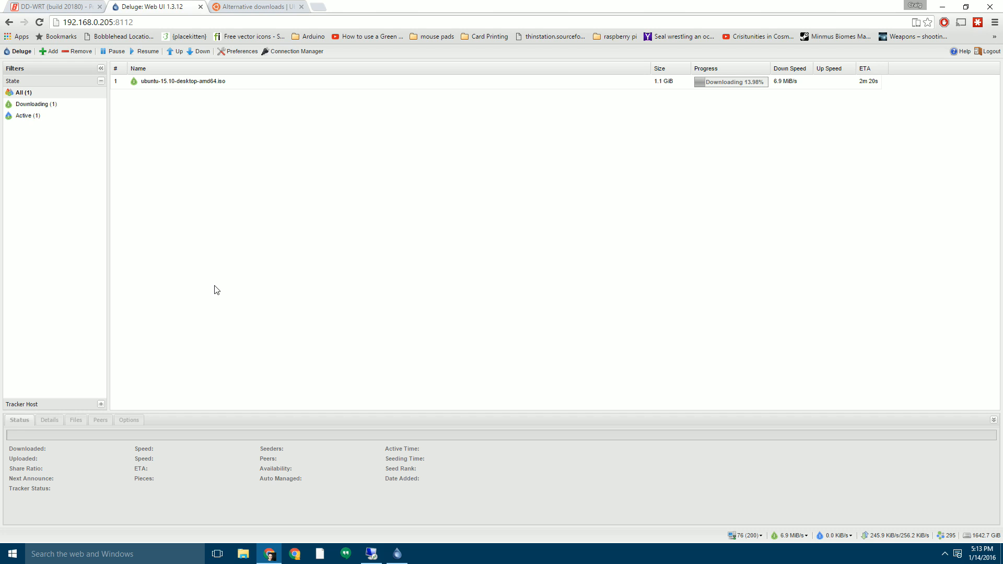
# - Launch Command Prompt from a Start search for cmd
pyautogui.click(18, 559)
pyautogui.write('cmd')
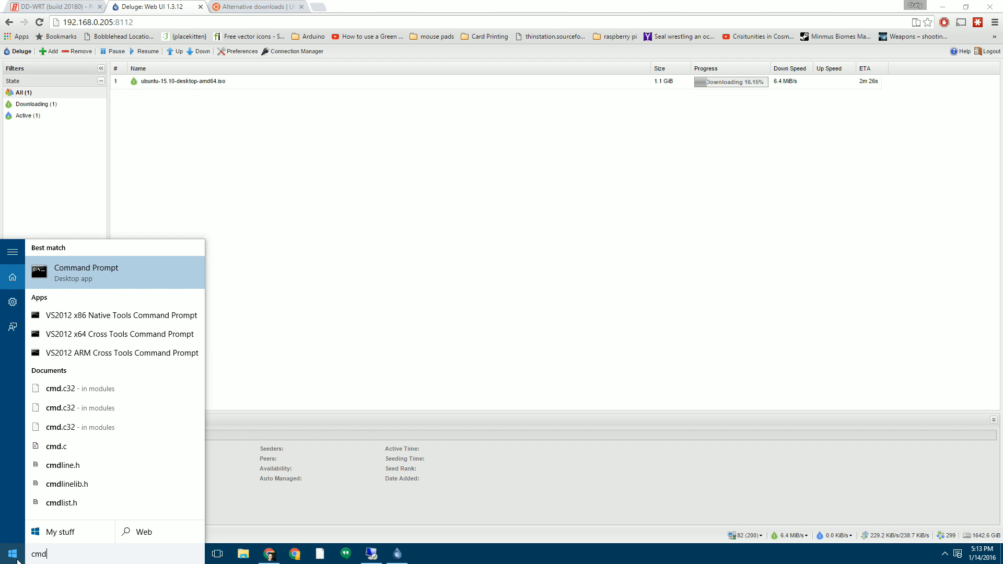
pyautogui.click(115, 274)
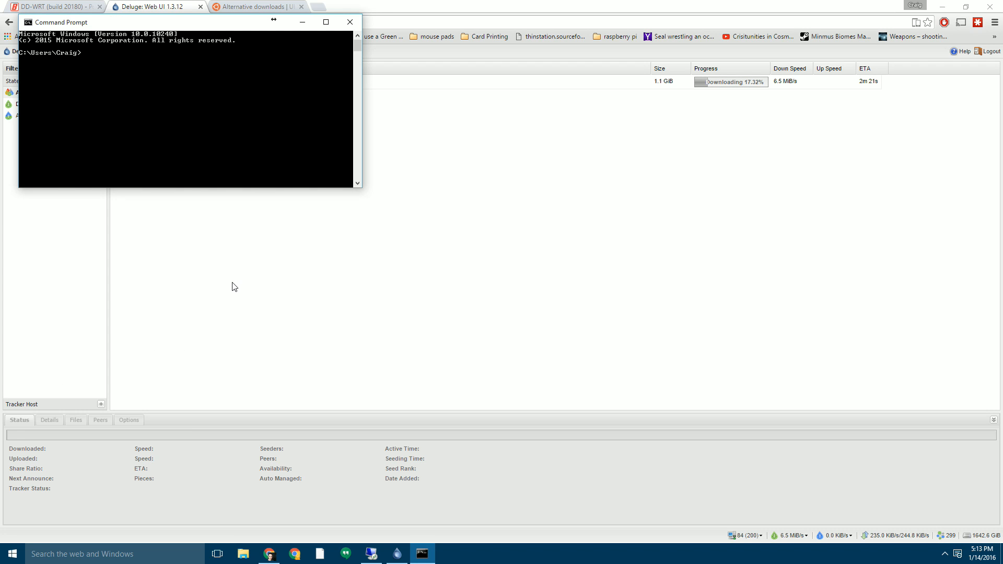
# - Run ipconfig to show IPv4 address 192.168.0.119 and gateway 192.168.0.200
pyautogui.write('ipconfig')
pyautogui.press('Return')
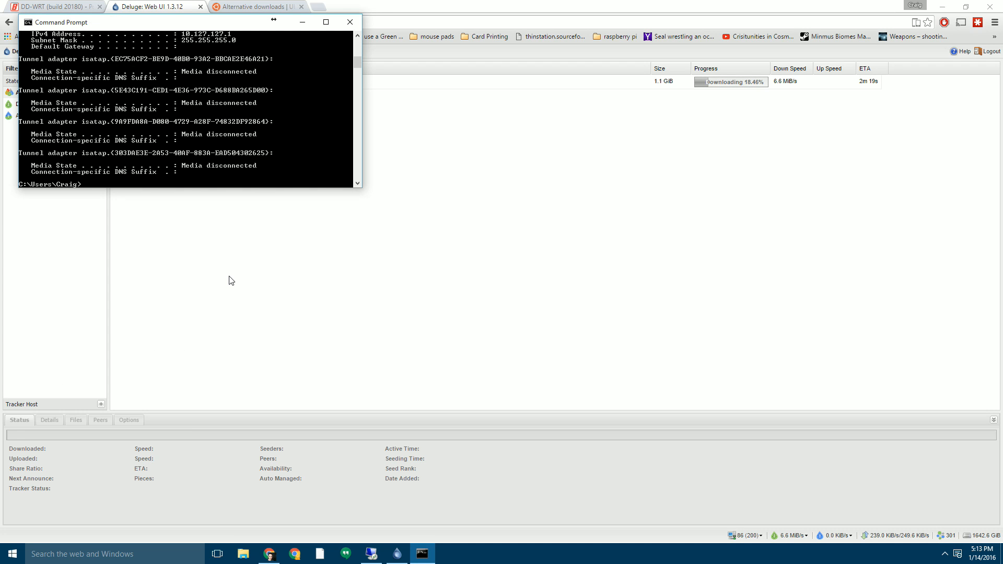
pyautogui.scroll(1, 306, 139)
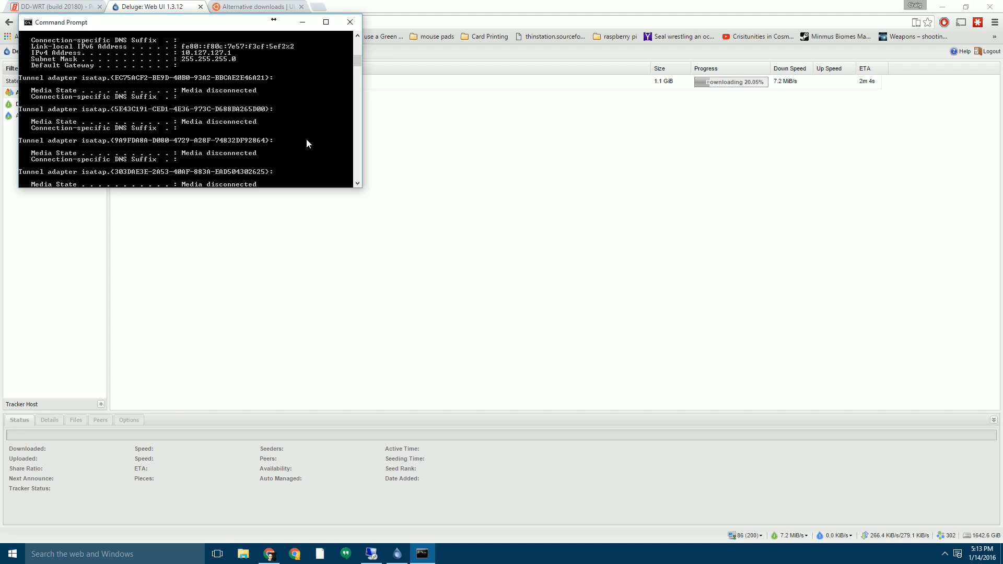
pyautogui.scroll(9, 306, 139)
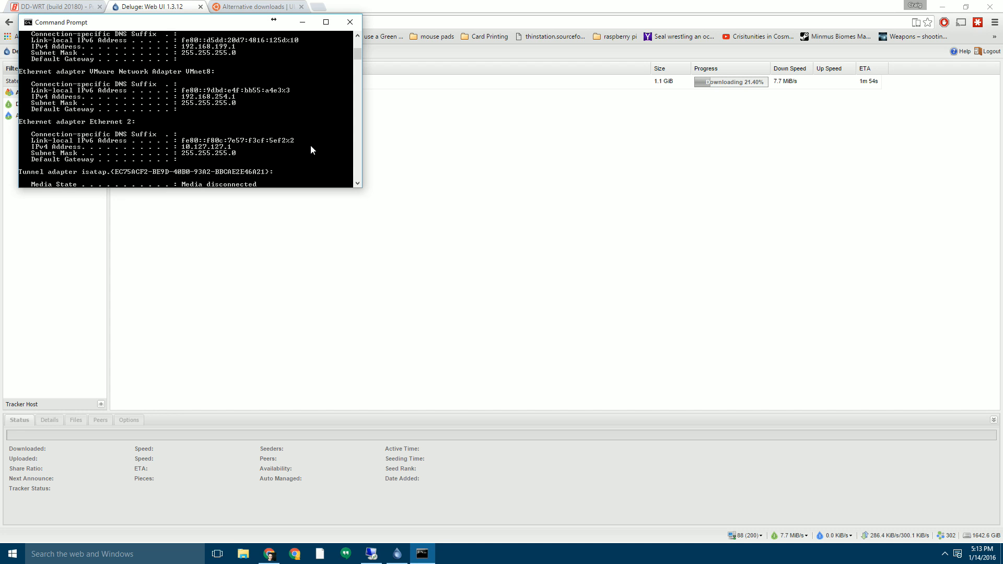
pyautogui.scroll(3, 310, 146)
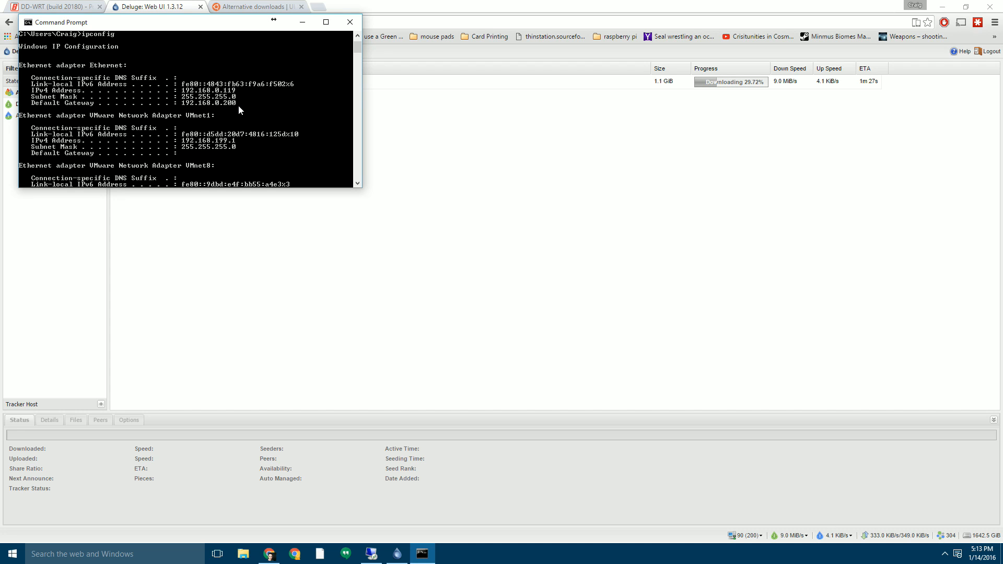
pyautogui.click(302, 26)
# - Open the Network and Sharing Center on the remote machine 192.168.0.205
pyautogui.click(368, 557)
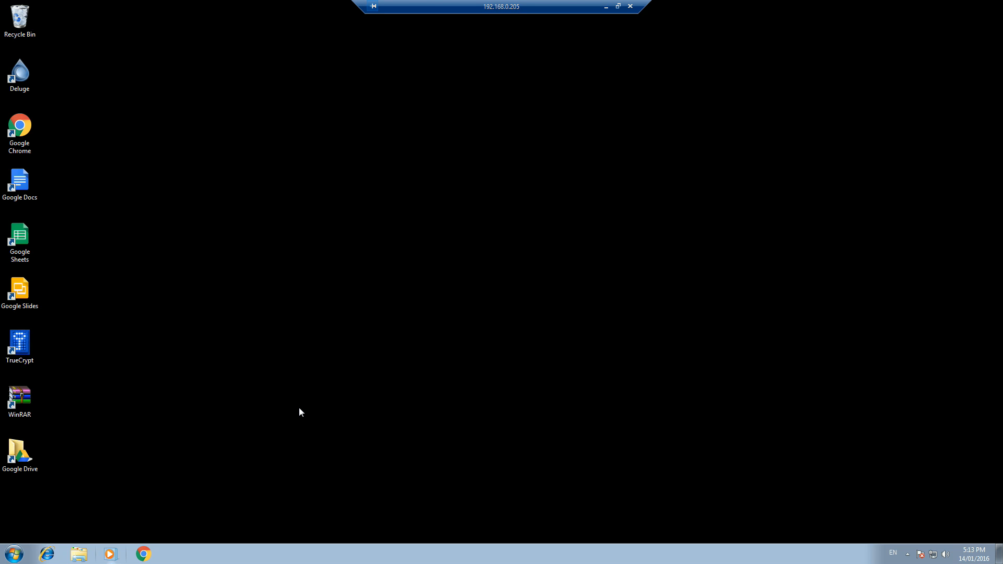
pyautogui.press('super')
pyautogui.write('network and sharin')
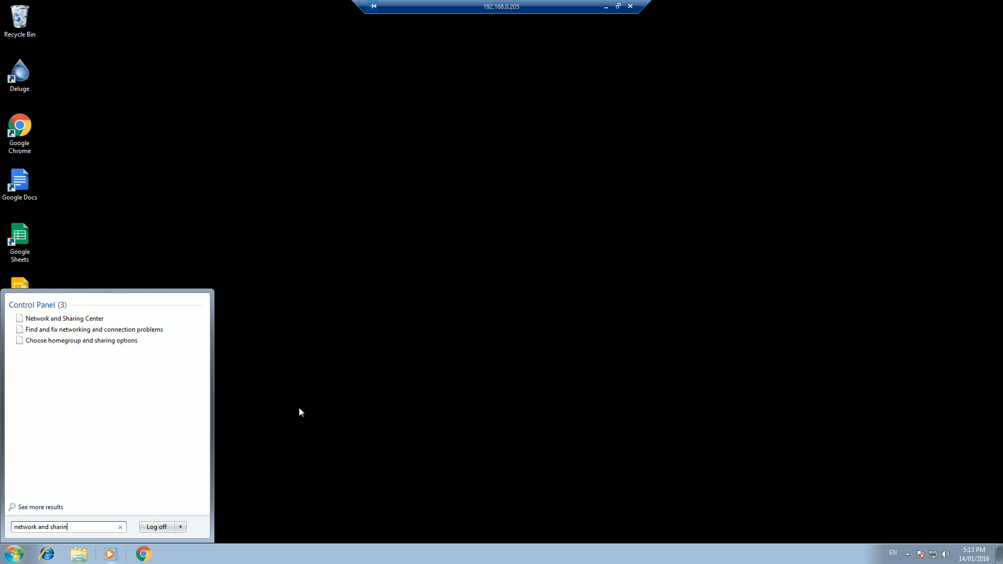
pyautogui.write('g')
pyautogui.click(104, 318)
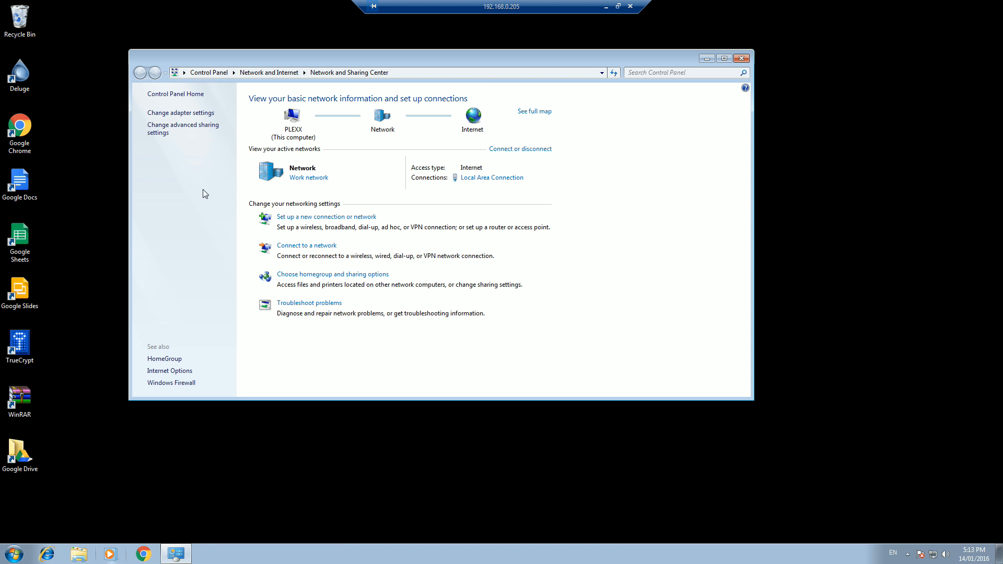
# - Open the Local Area Connection properties and select Internet Protocol Version 4 (TCP/IPv4)
pyautogui.click(476, 178)
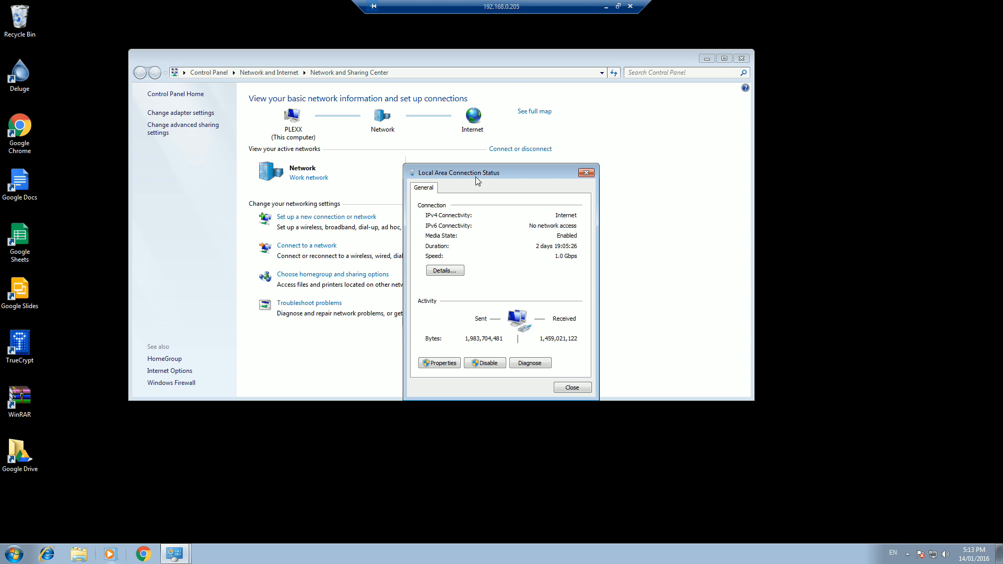
pyautogui.click(439, 362)
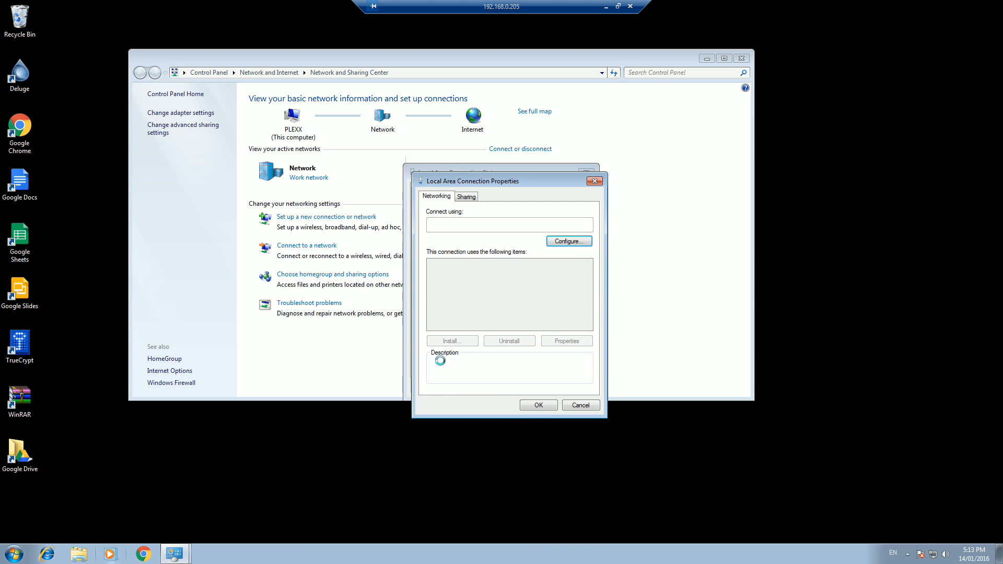
pyautogui.click(490, 300)
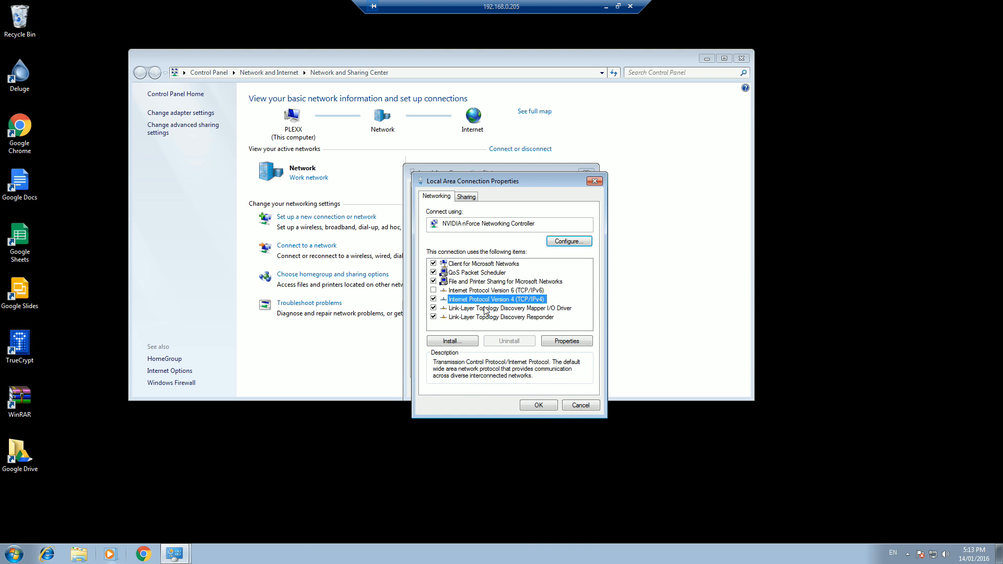
# - Review the static IPv4 address 192.168.0.205 and gateway 192.168.0.200, then close every network window unchanged
pyautogui.click(560, 341)
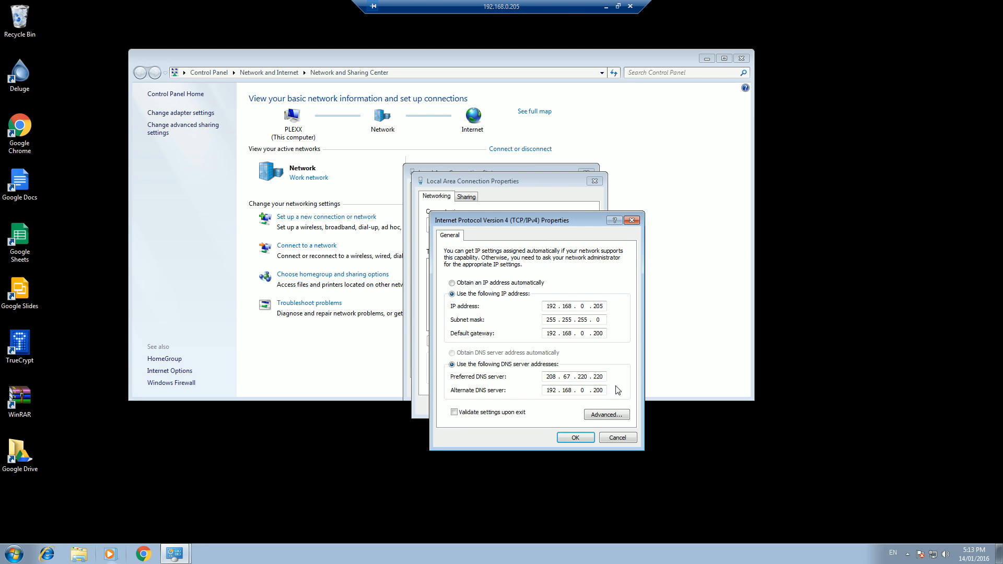
pyautogui.click(577, 438)
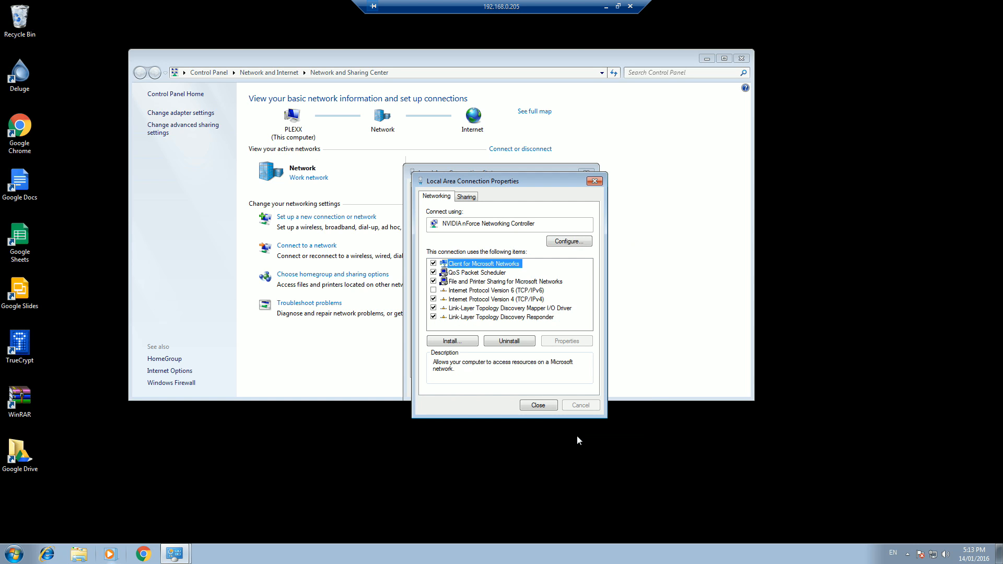
pyautogui.click(538, 408)
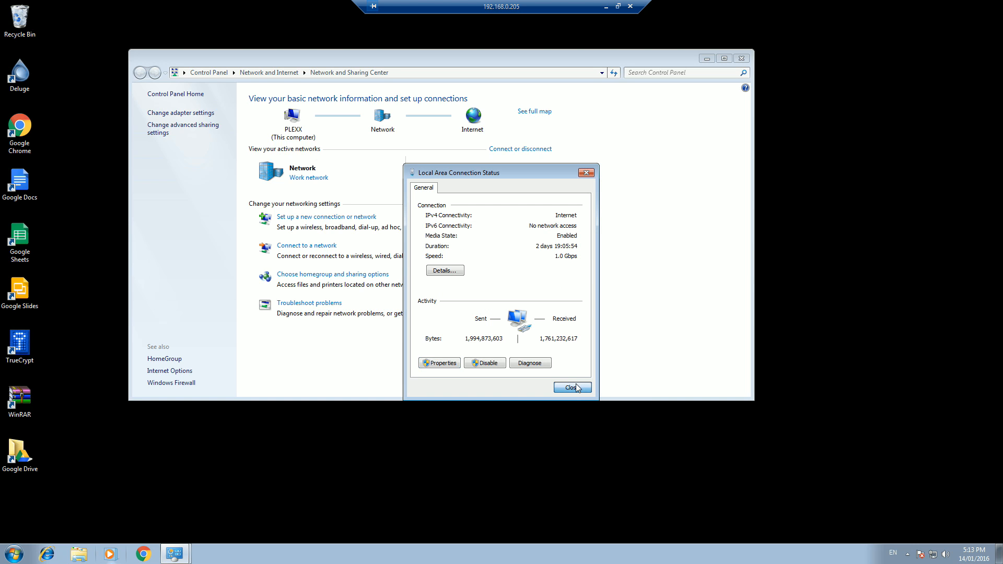
pyautogui.click(575, 383)
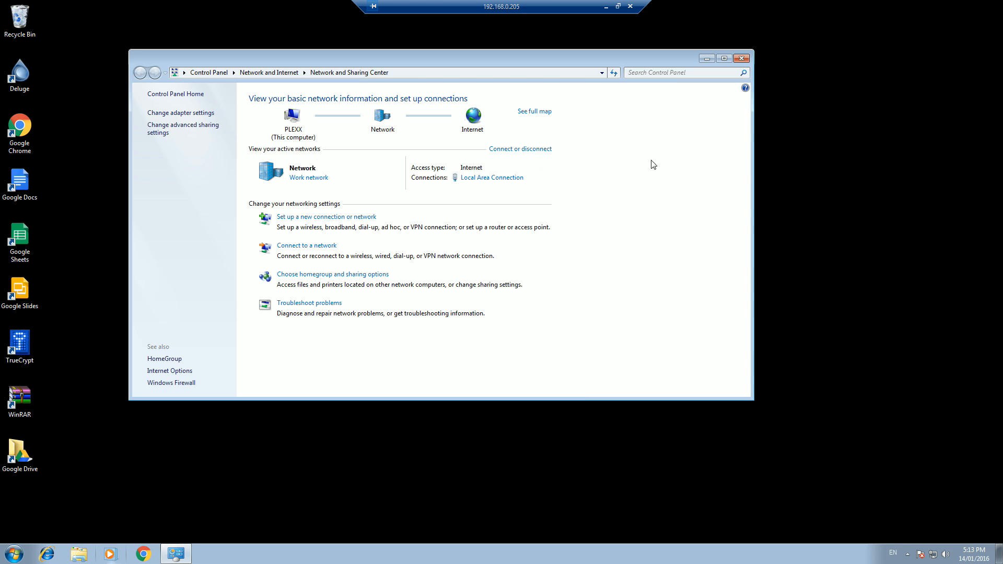
pyautogui.click(741, 58)
# - Minimize the remote Chrome and remote session to return to the local Deluge Web UI at 68%
pyautogui.click(142, 554)
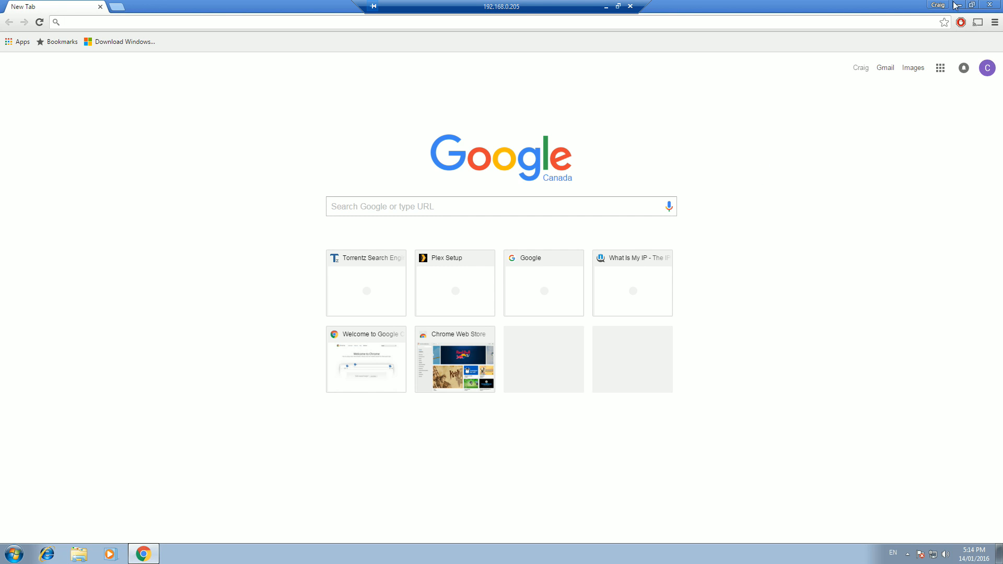
pyautogui.click(989, 4)
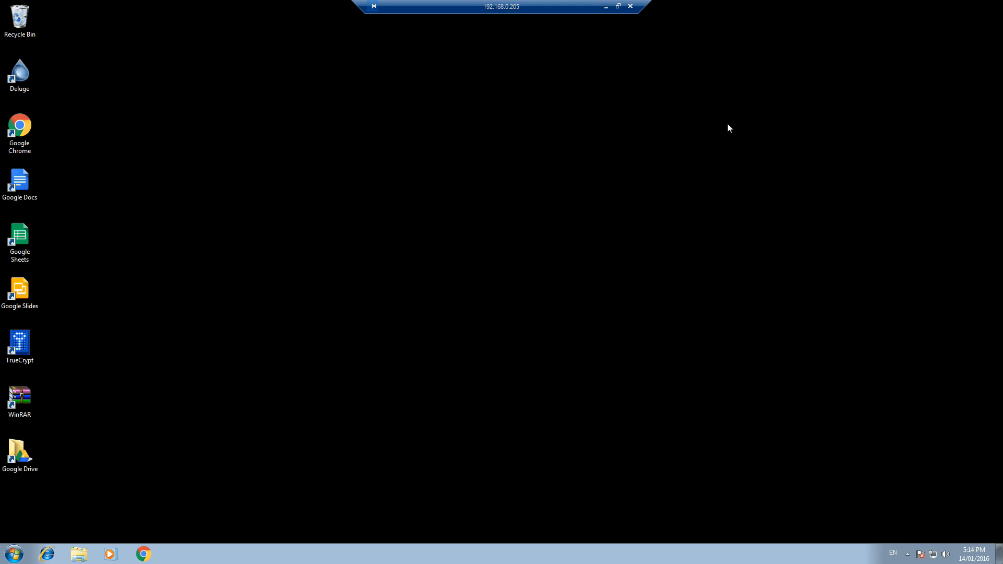
pyautogui.click(607, 7)
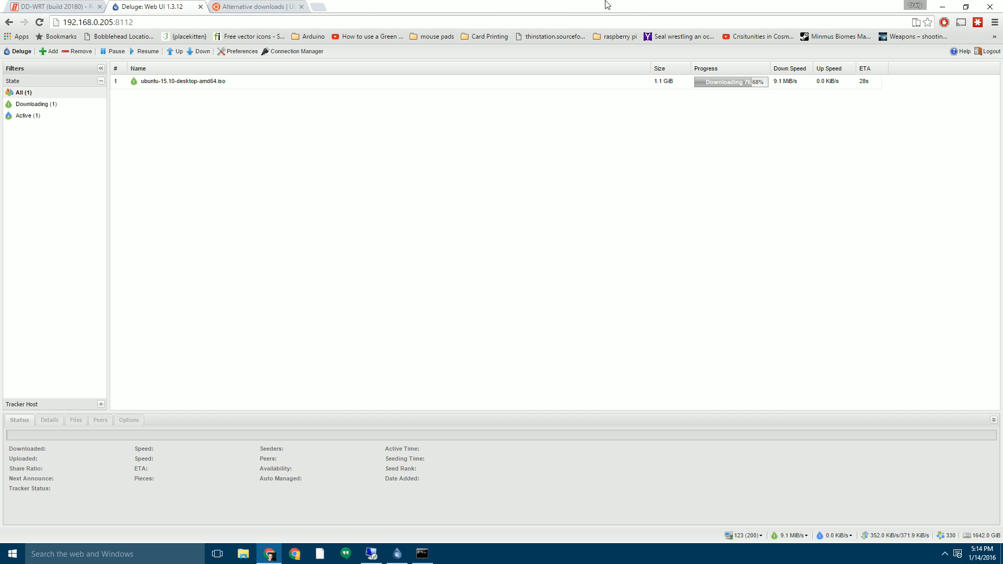
# - Review DD-WRT port forwarding: Deluge ports 8112 and 58846 go to 192.168.0.205
pyautogui.click(86, 5)
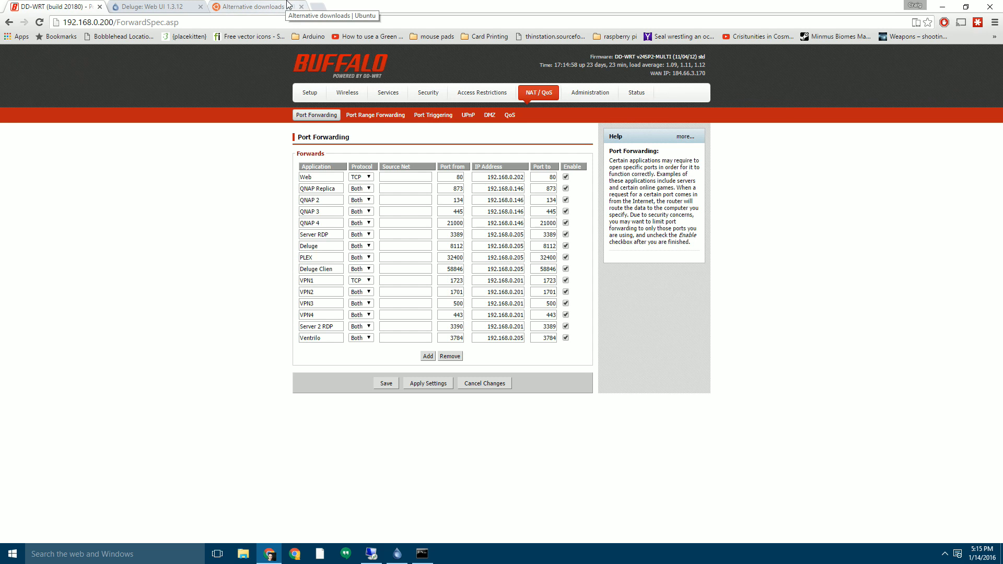
pyautogui.click(318, 7)
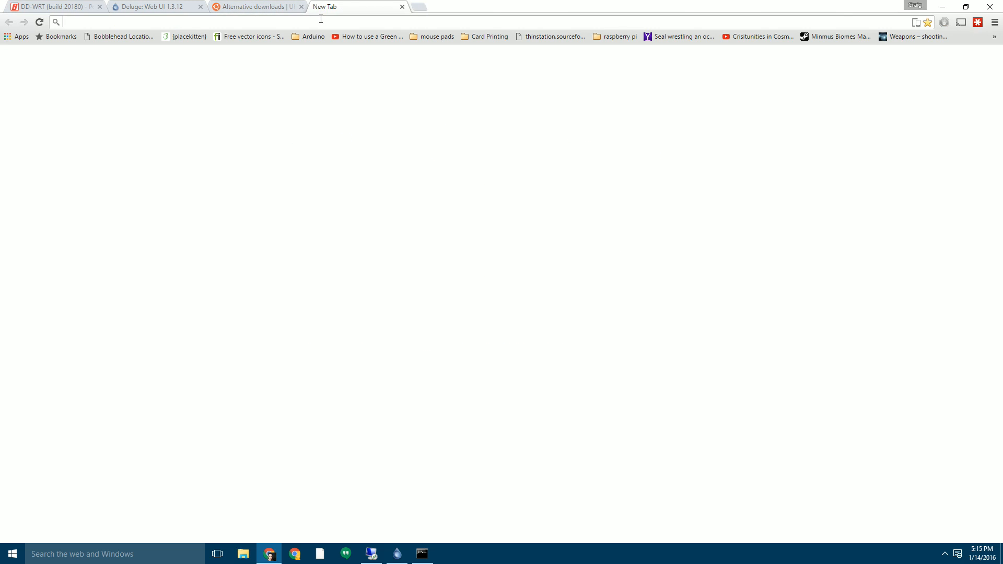
# - Search the web for 'open port checker' and open the yougetsignal port forwarding tester
pyautogui.write('open port checker')
pyautogui.press('Return')
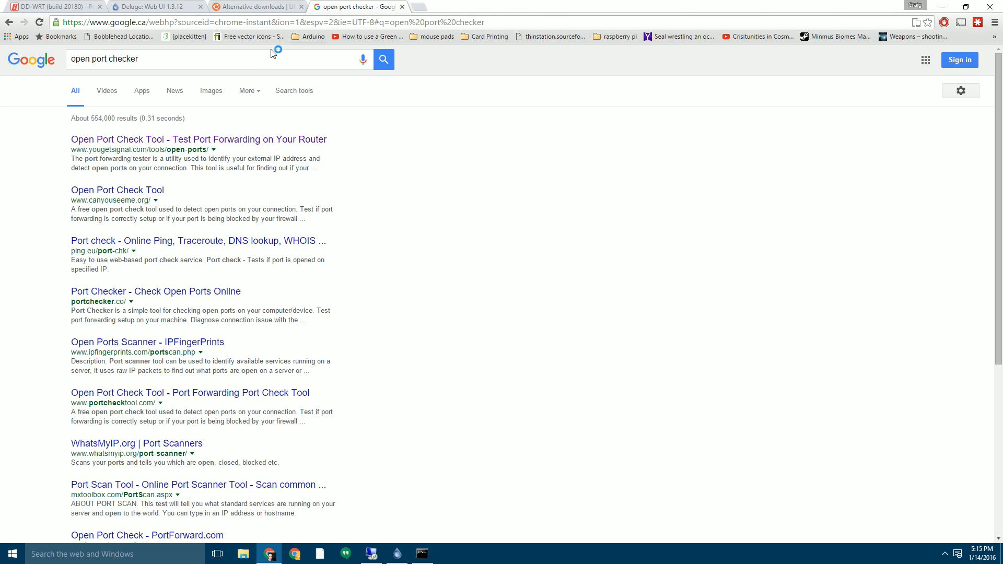
pyautogui.click(226, 140)
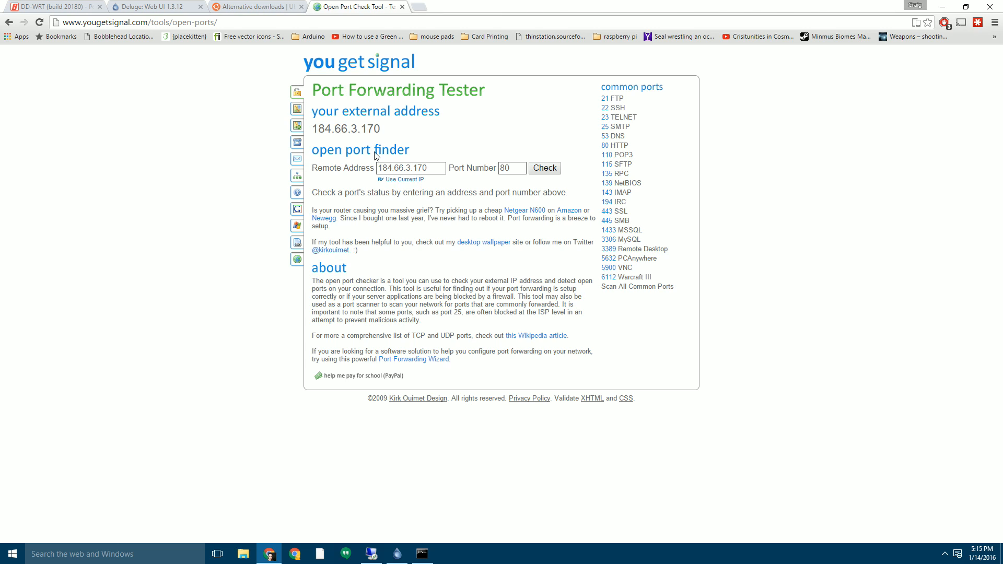
# - Check port 8112 and confirm it is open on 184.66.3.170
pyautogui.moveTo(509, 167); pyautogui.dragTo(487, 167)
pyautogui.write('8112')
pyautogui.click(551, 169)
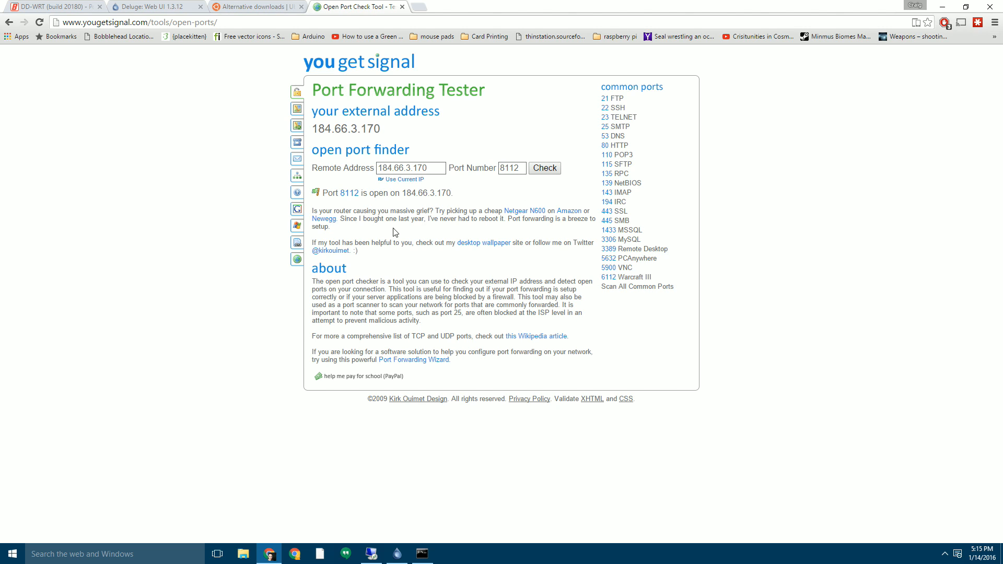
pyautogui.doubleClick(374, 197)
pyautogui.click(381, 206)
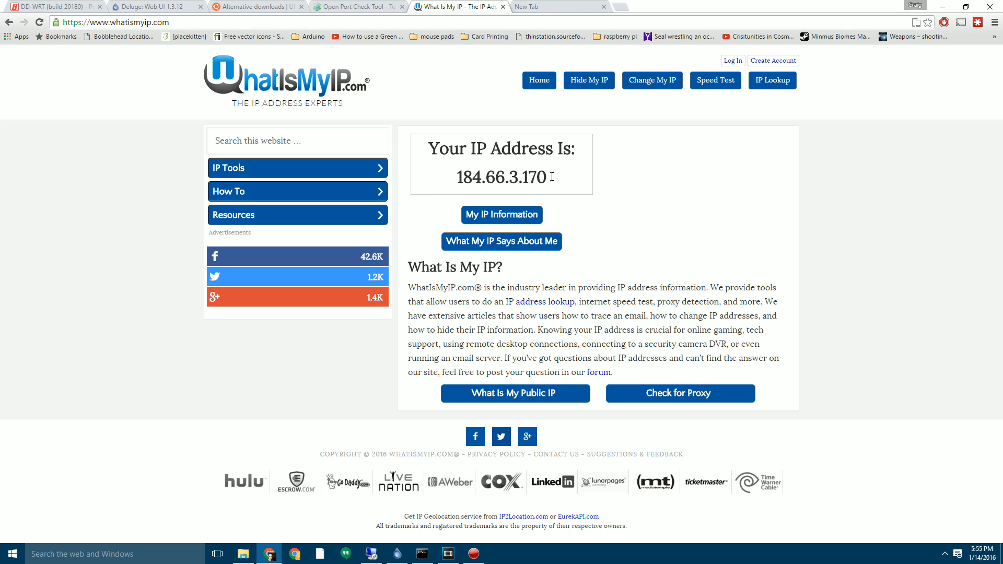
pyautogui.moveTo(571, 179); pyautogui.dragTo(460, 176)
pyautogui.hotkey('ctrl', 'c')
pyautogui.click(551, 7)
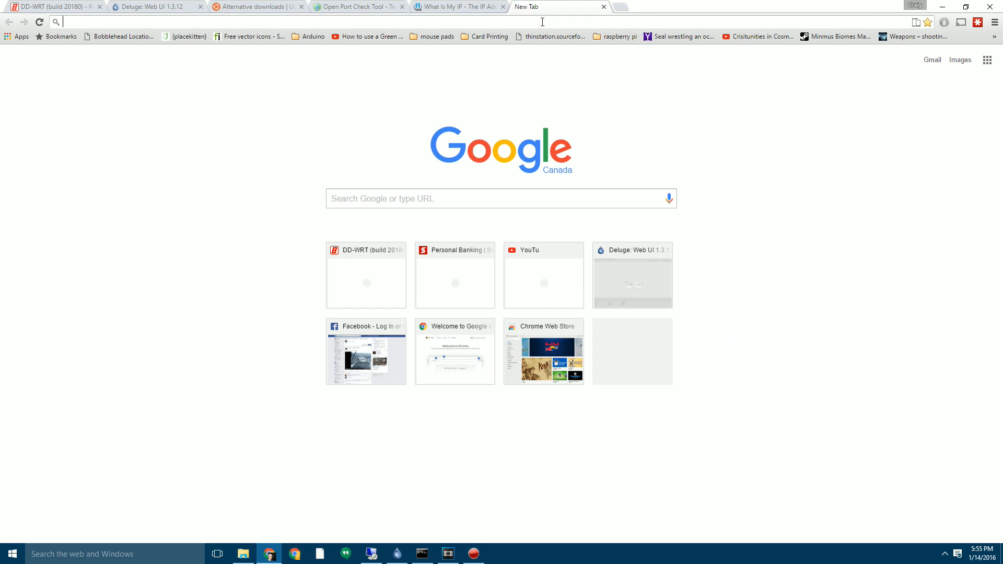
pyautogui.hotkey('ctrl', 'v')
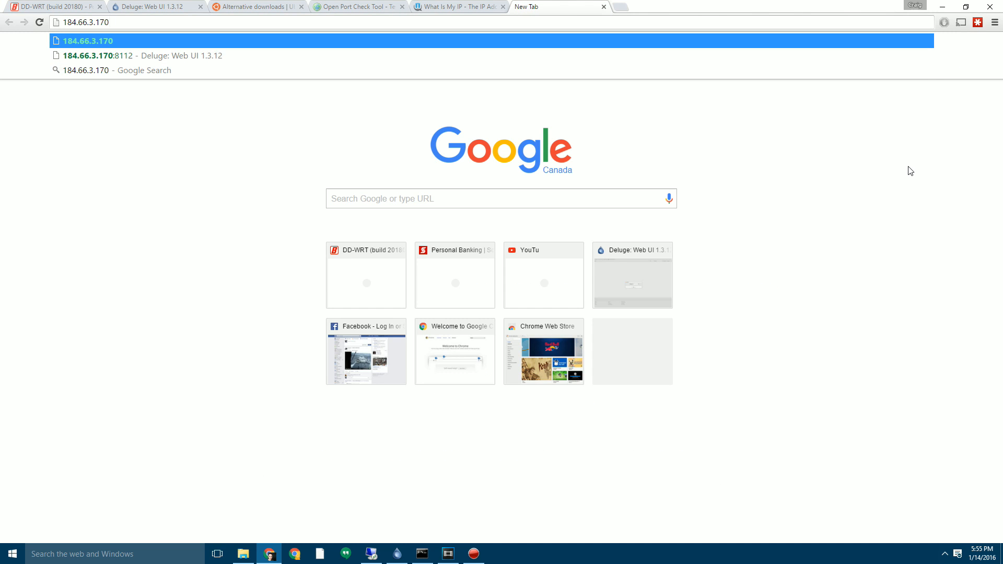
pyautogui.press('Down')
pyautogui.press('Return')
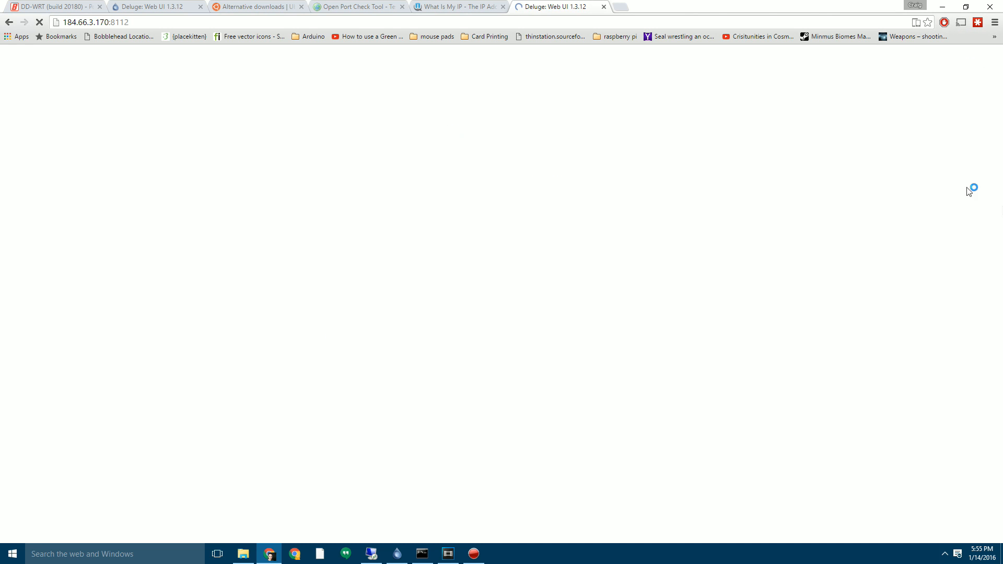
pyautogui.write('del')
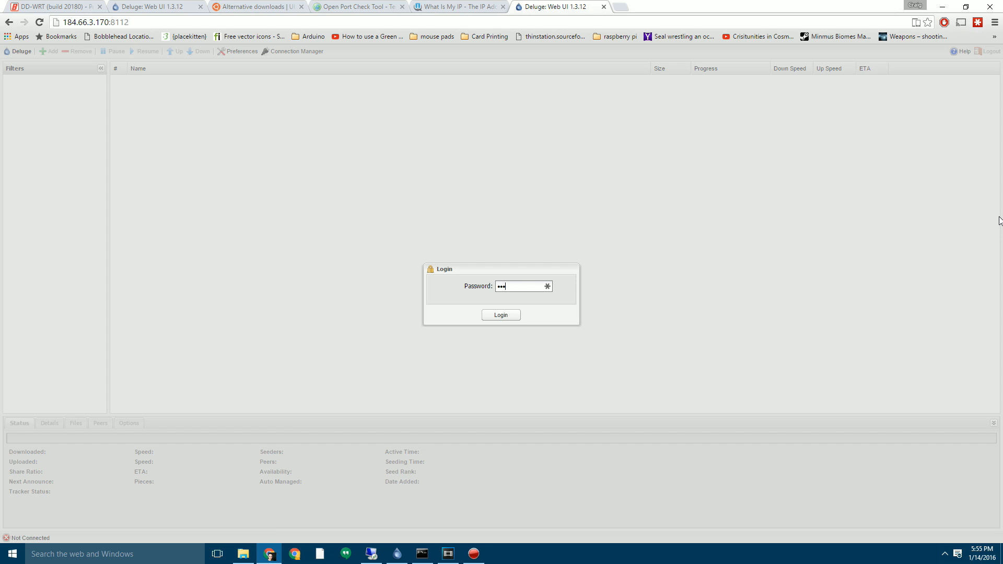
pyautogui.write('uge')
pyautogui.press('Return')
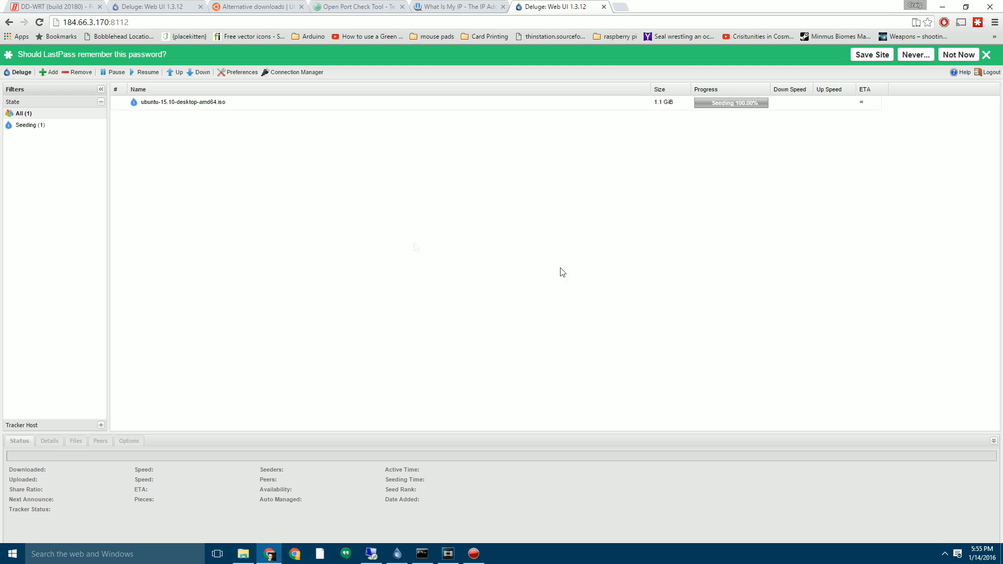
# - Show the Ubuntu torrent's status details, then open and cancel the Add Torrents Url and File options
pyautogui.click(227, 103)
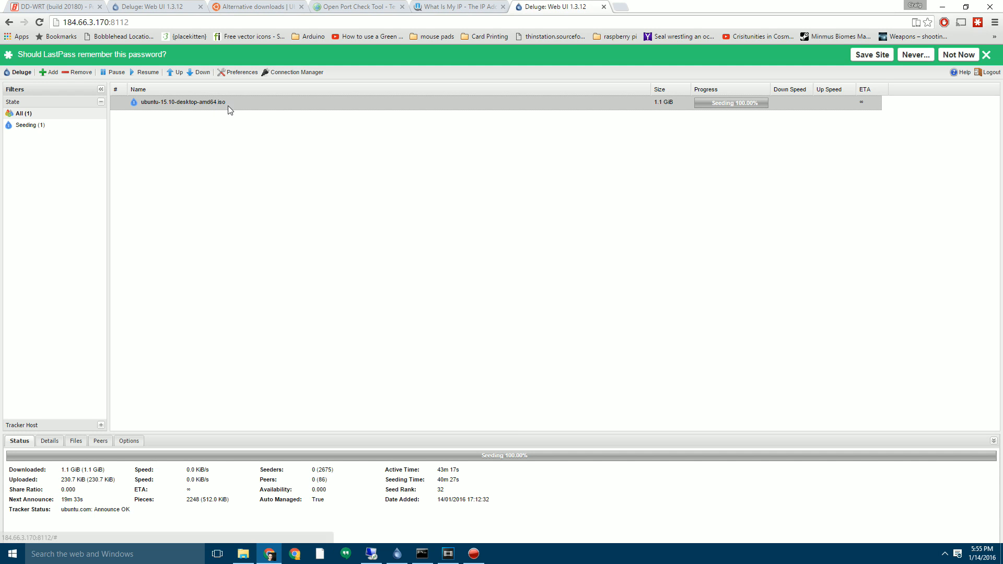
pyautogui.click(48, 73)
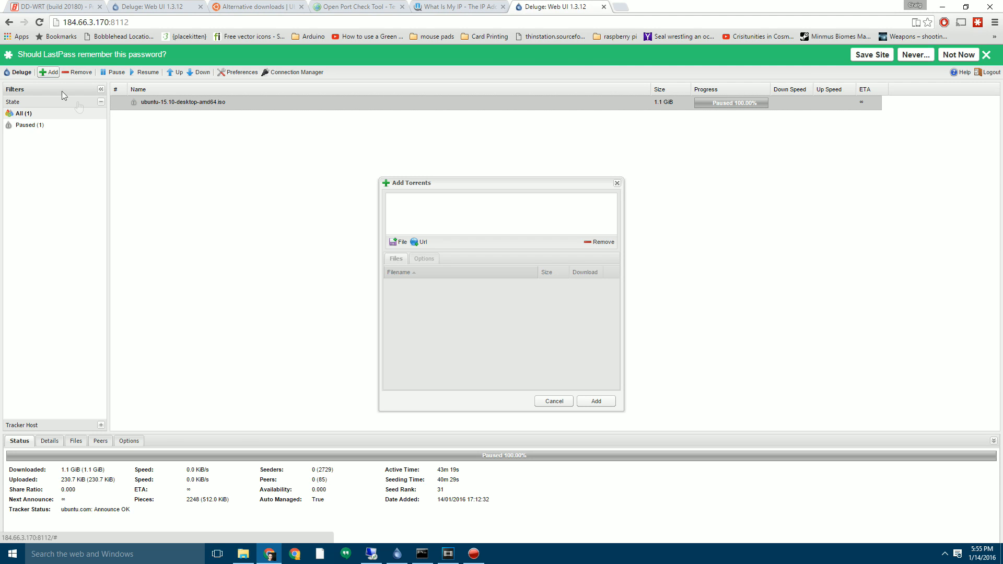
pyautogui.click(420, 243)
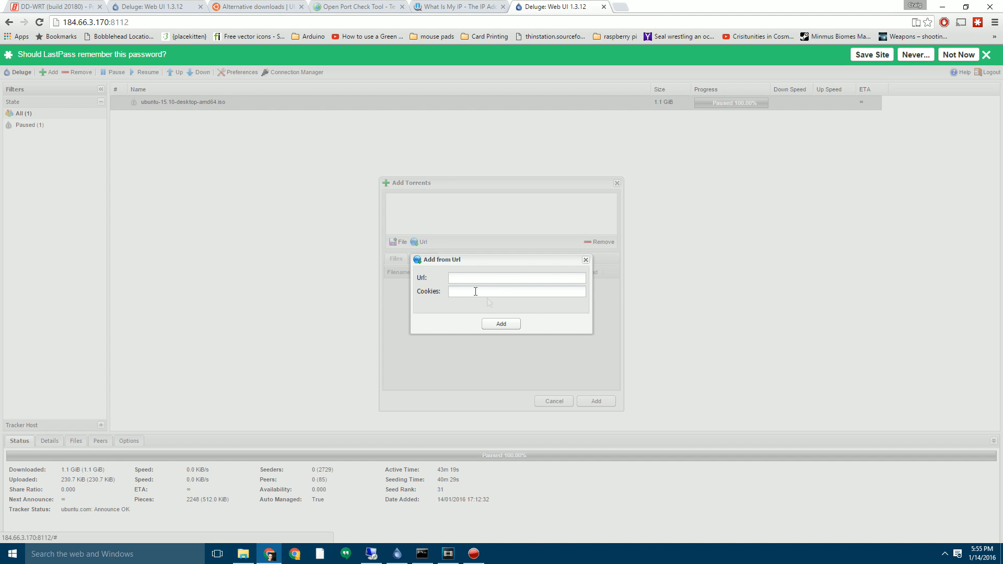
pyautogui.click(581, 260)
pyautogui.click(399, 242)
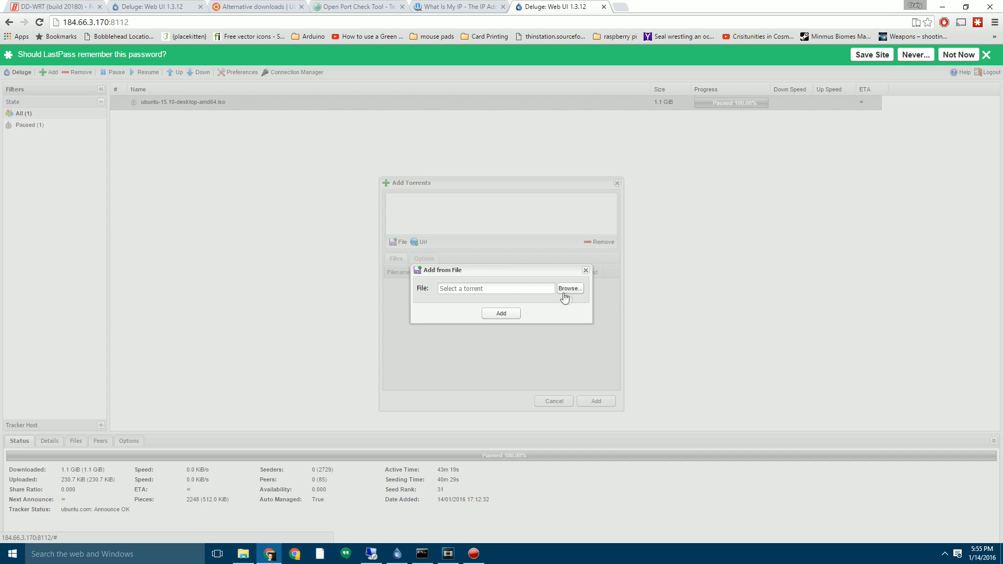
pyautogui.click(585, 270)
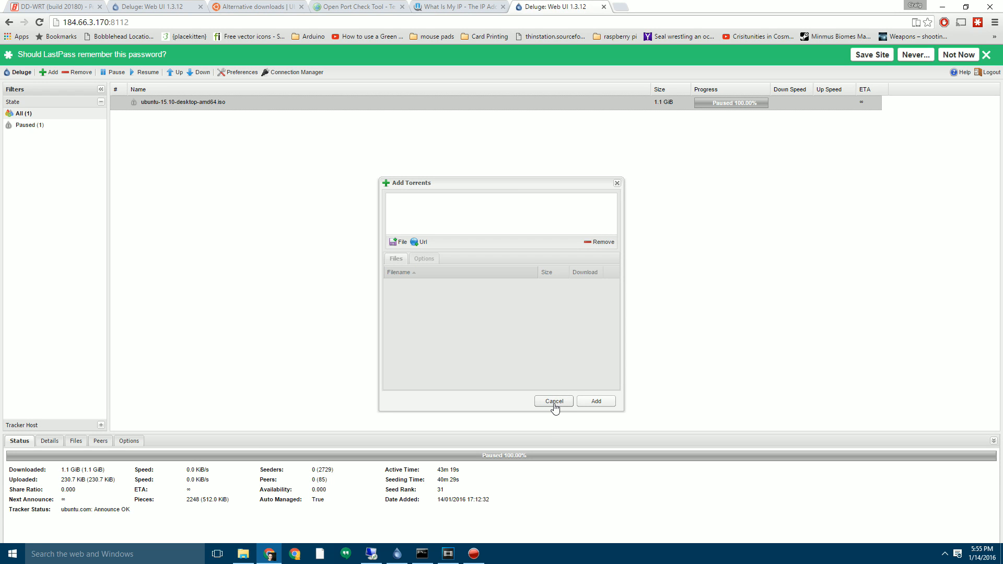
pyautogui.click(554, 402)
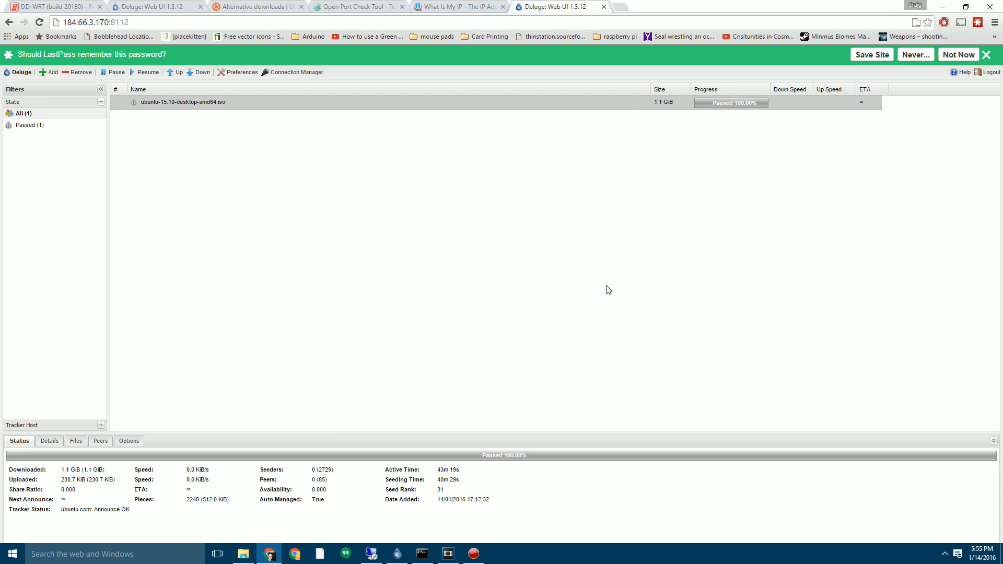